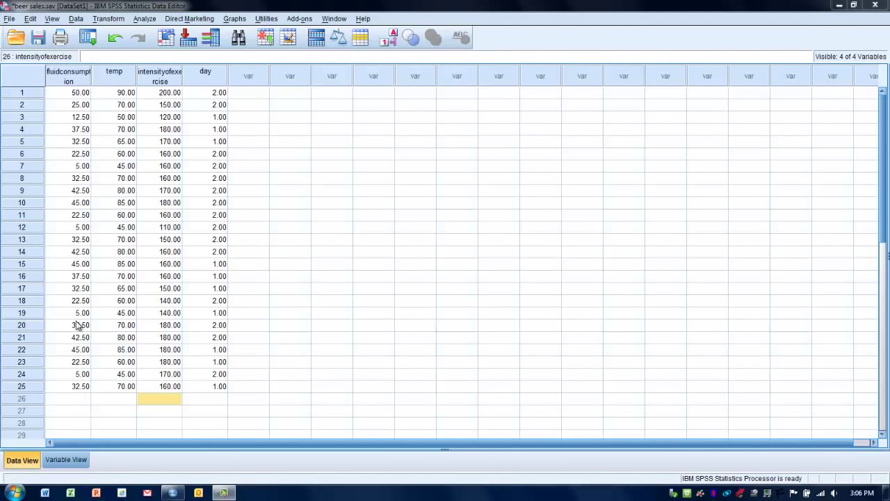
Step: Examine the fluidconsumption and temp columns in the dataset
click(69, 77)
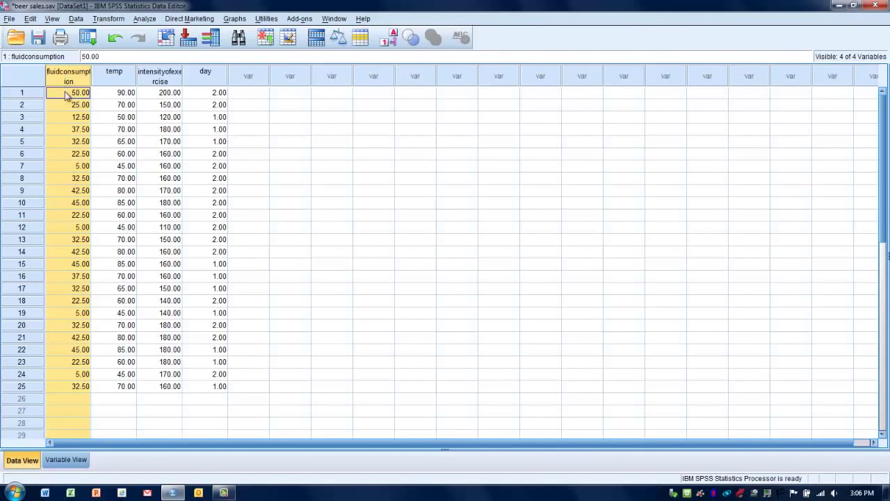
click(108, 77)
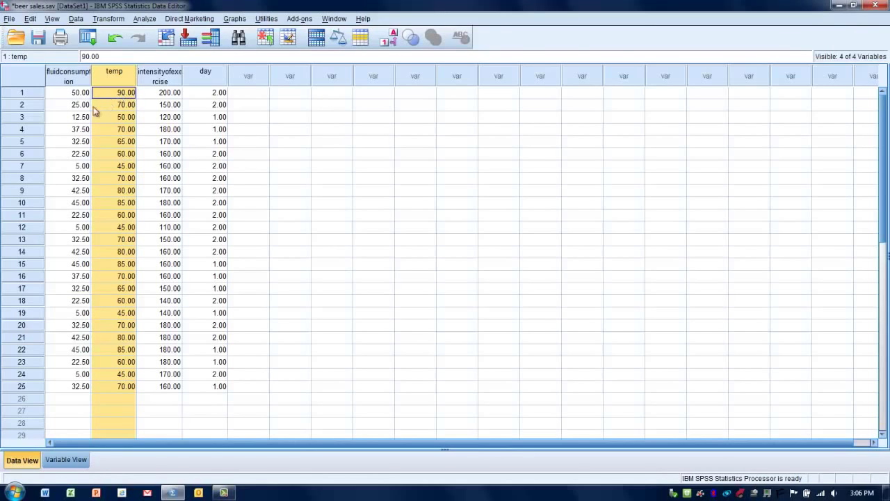
click(224, 190)
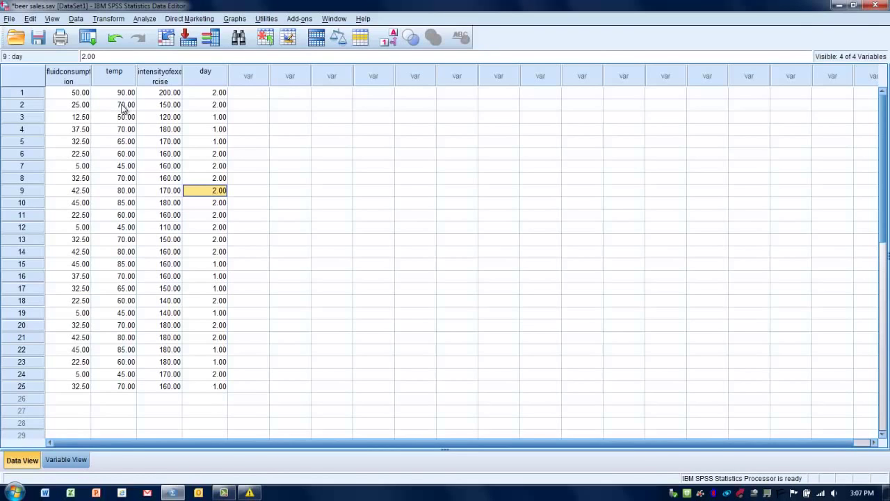
click(69, 77)
click(104, 82)
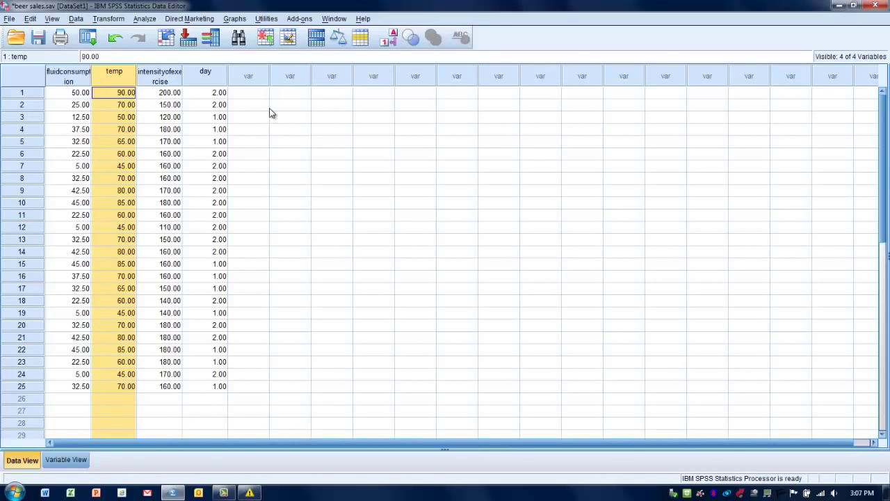
Step: Start a new chart in Chart Builder using the simple scatter type from the Scatter/Dot gallery
click(234, 19)
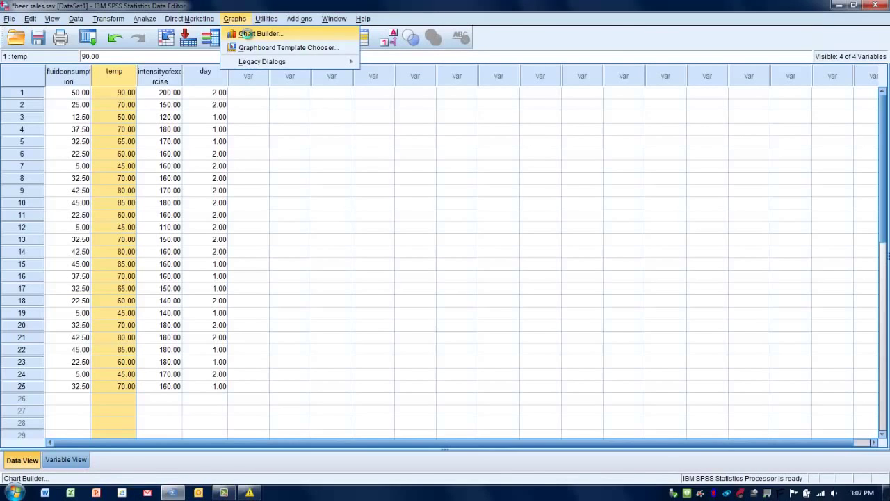
click(248, 35)
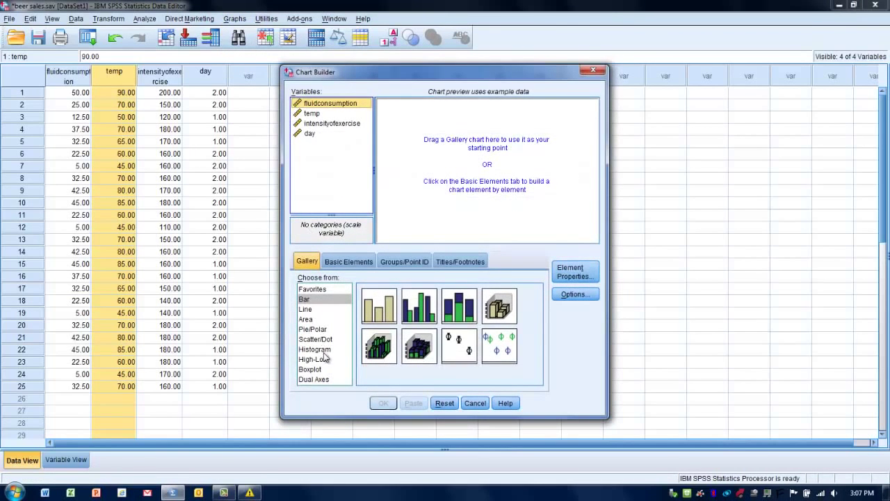
click(316, 339)
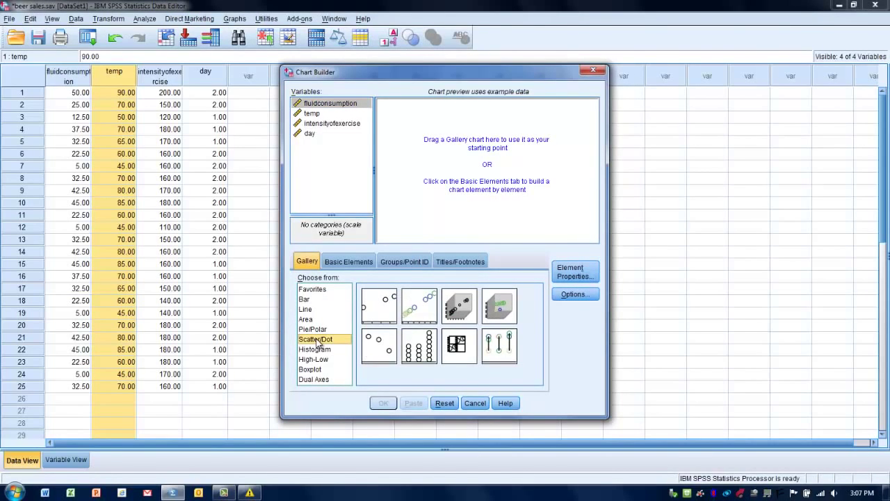
click(374, 310)
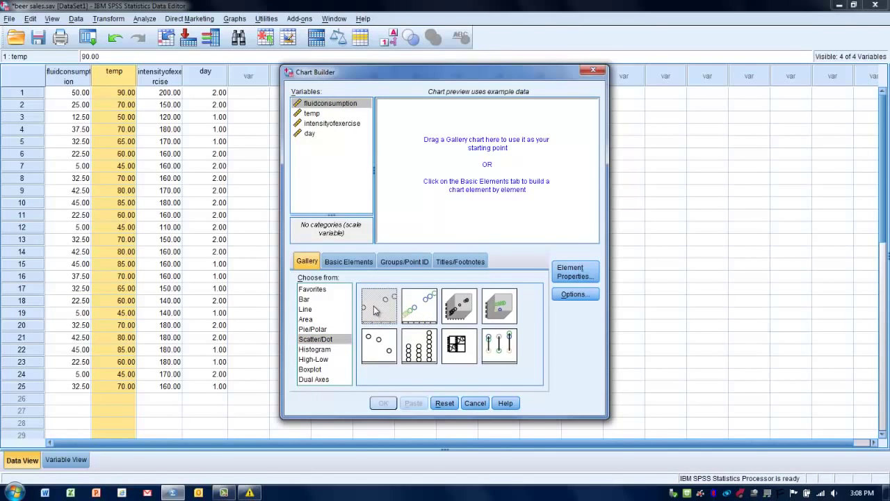
drag(374, 310, 470, 162)
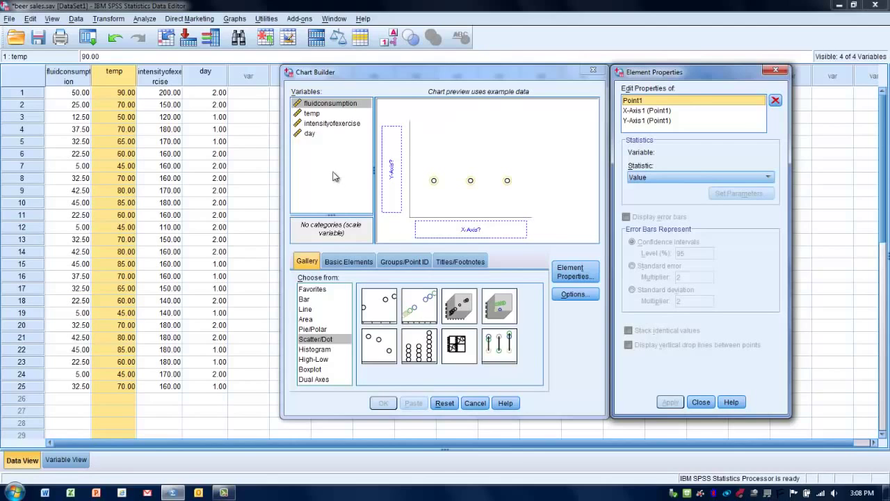
Step: Assign temp to the X axis and fluidconsumption to the Y axis, and generate the scatterplot
click(313, 116)
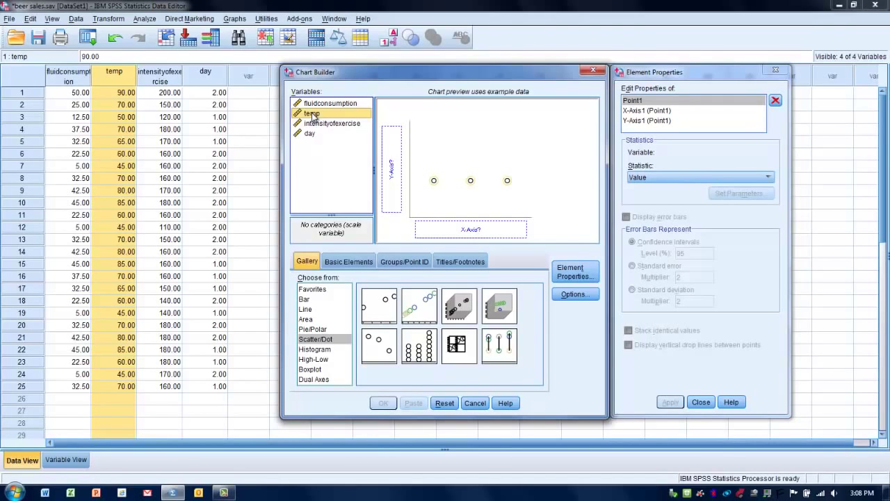
drag(313, 115, 459, 231)
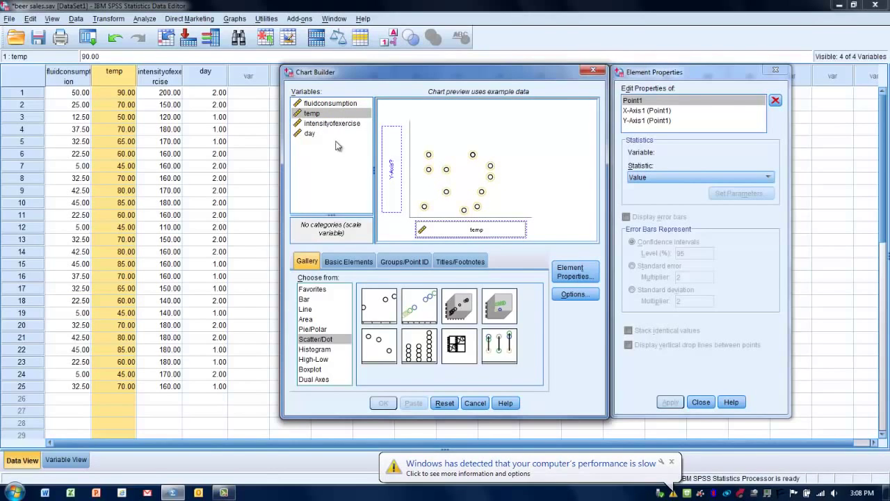
click(330, 104)
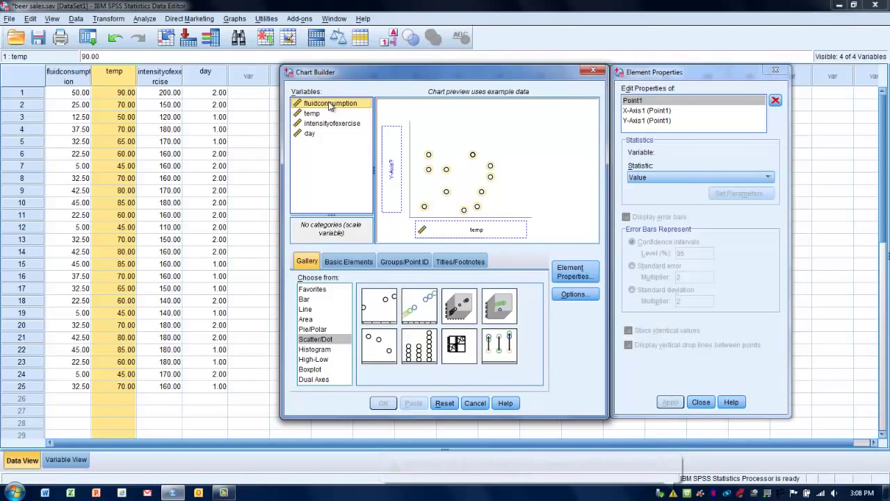
drag(330, 105, 393, 174)
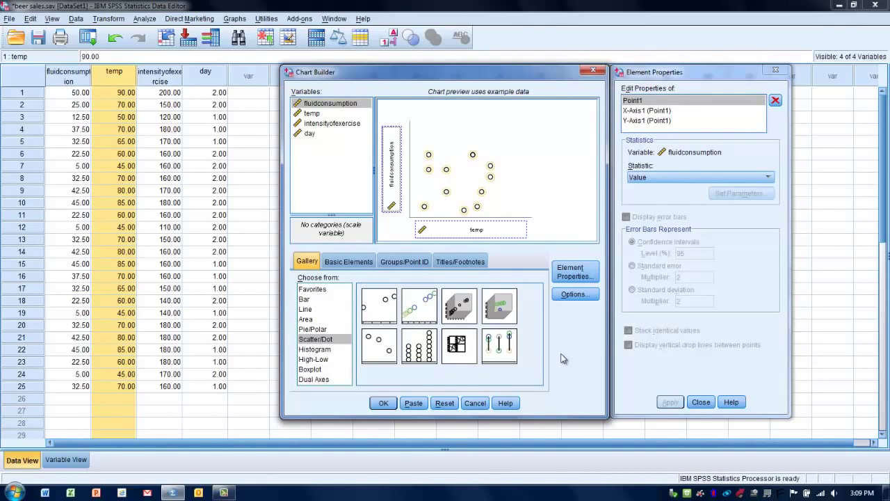
click(382, 403)
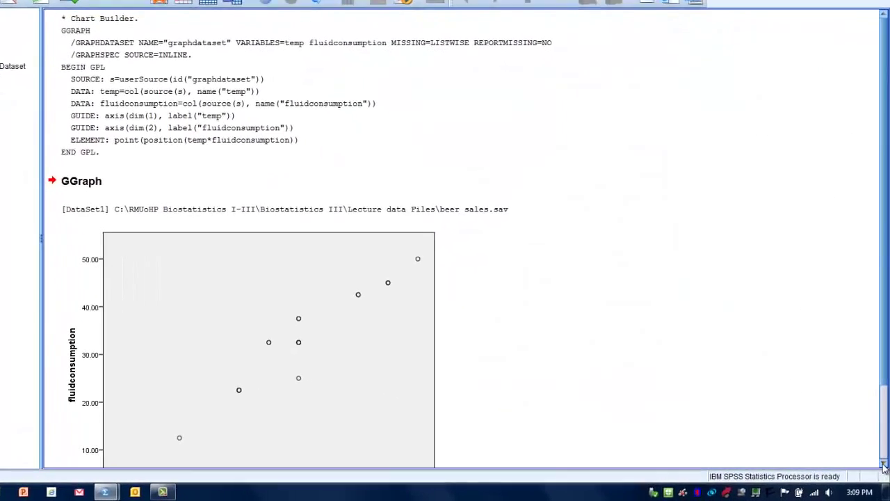
Step: Review the whole scatterplot, and answer the Windows performance message by keeping the current color scheme without being asked again
click(884, 465)
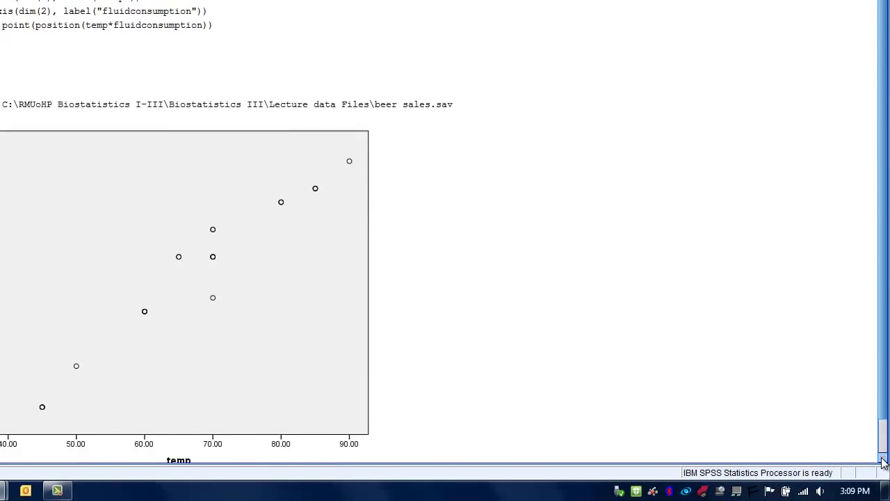
click(883, 461)
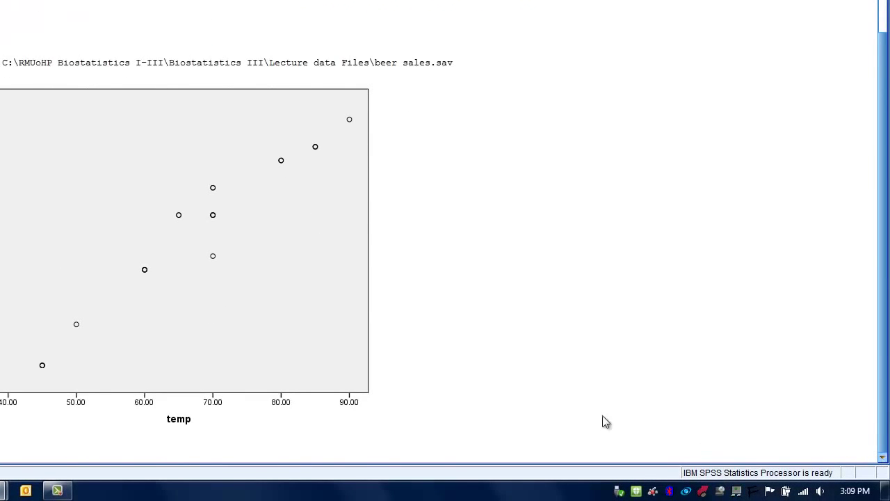
click(230, 325)
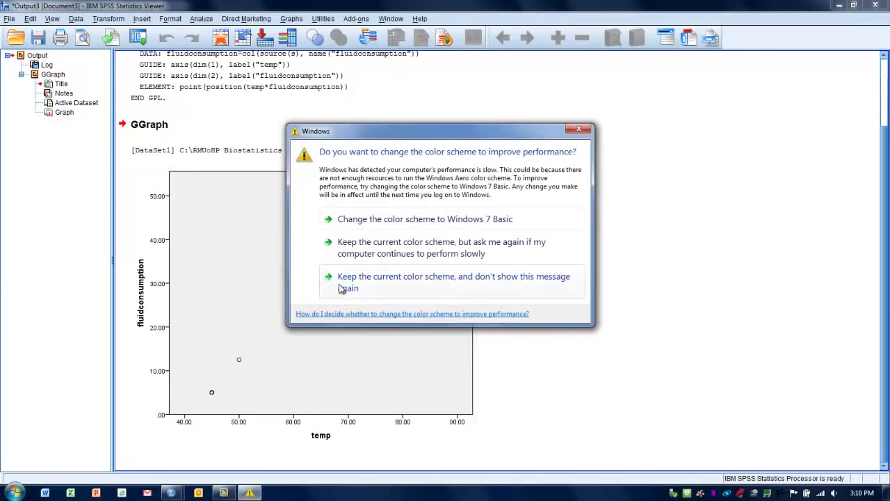
click(356, 283)
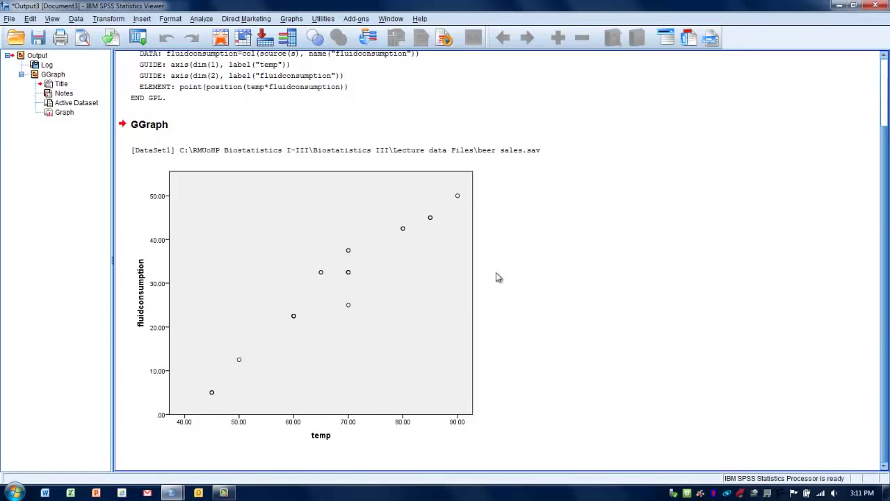
click(351, 298)
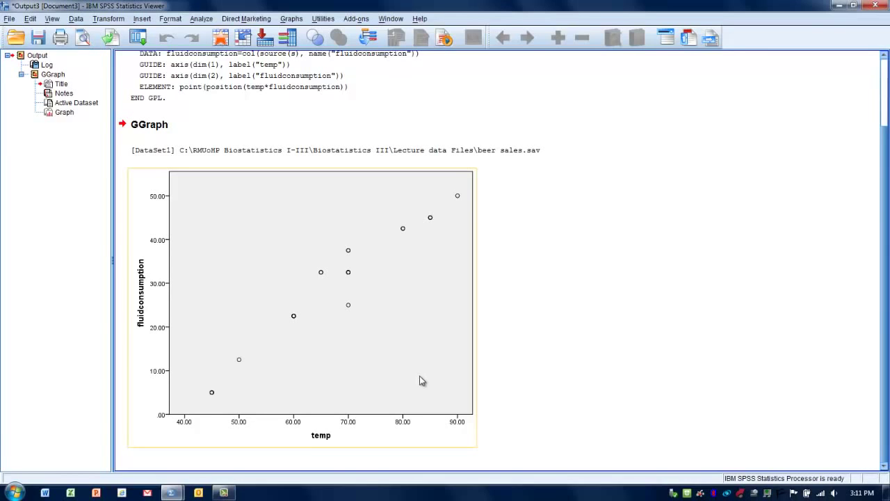
click(498, 337)
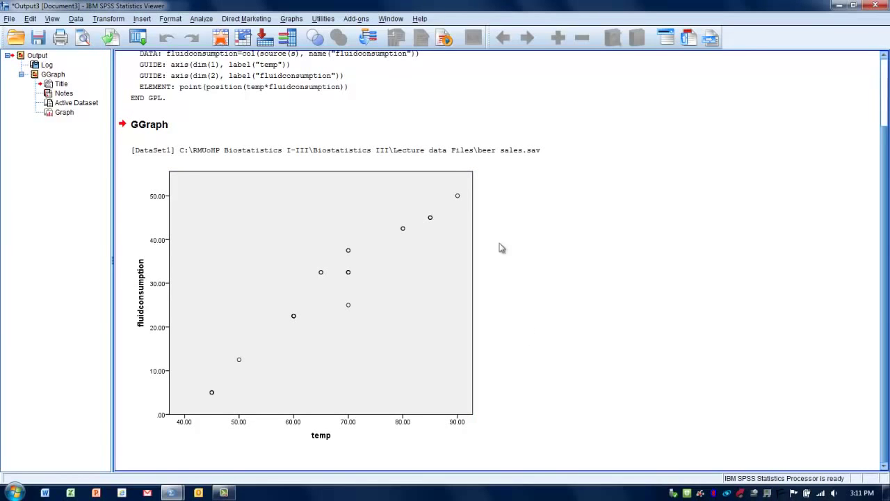
click(285, 125)
click(260, 139)
Step: Set up a bivariate correlation with only fluidconsumption and temp, removing intensityofexercise from the analysis variables
click(201, 18)
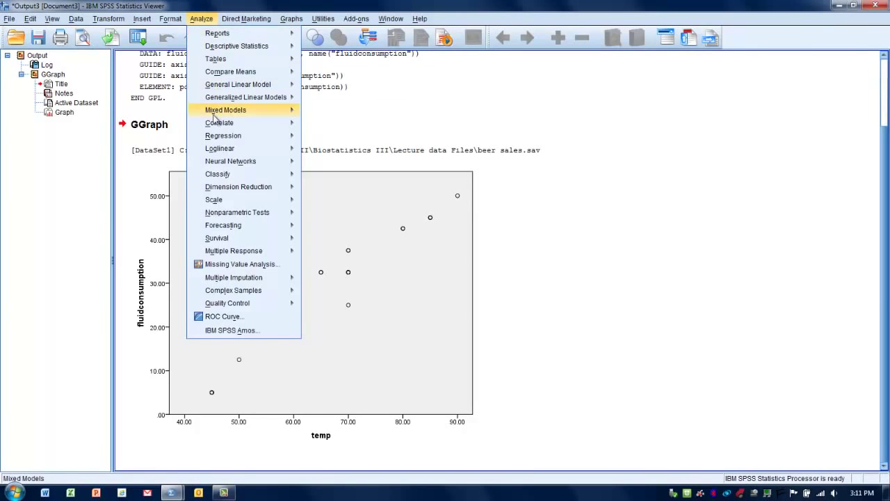
mouse_move(215, 126)
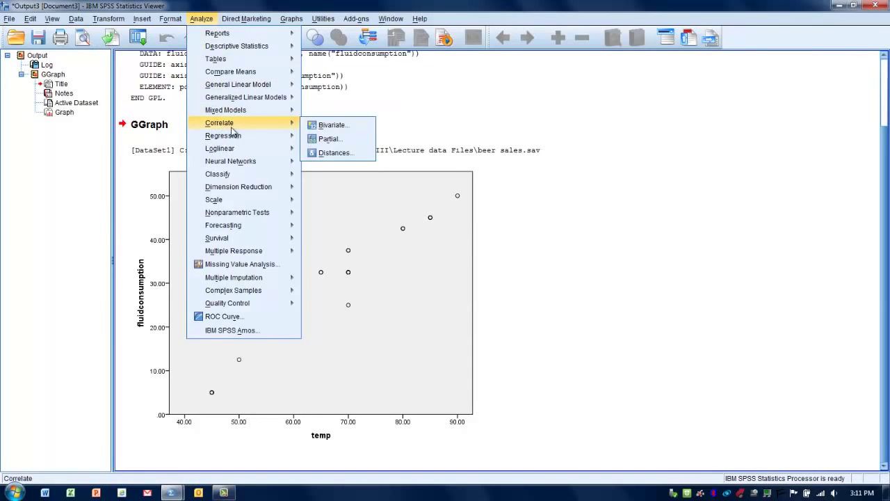
click(322, 126)
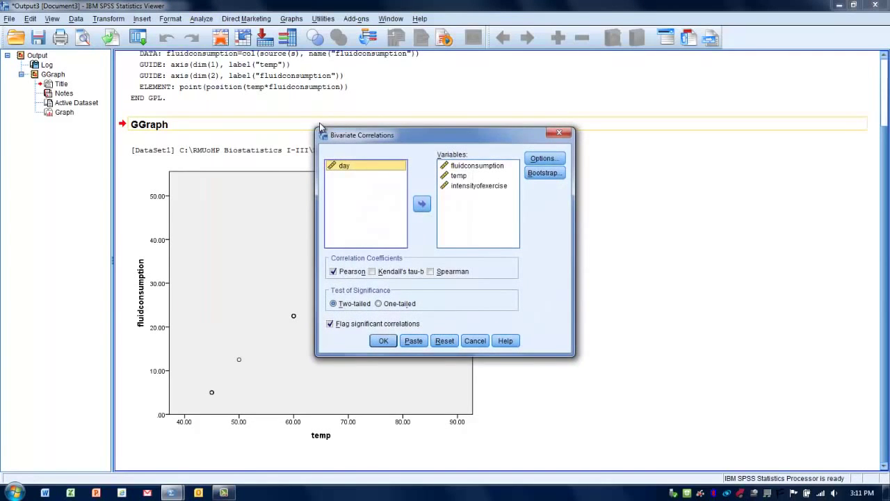
click(459, 186)
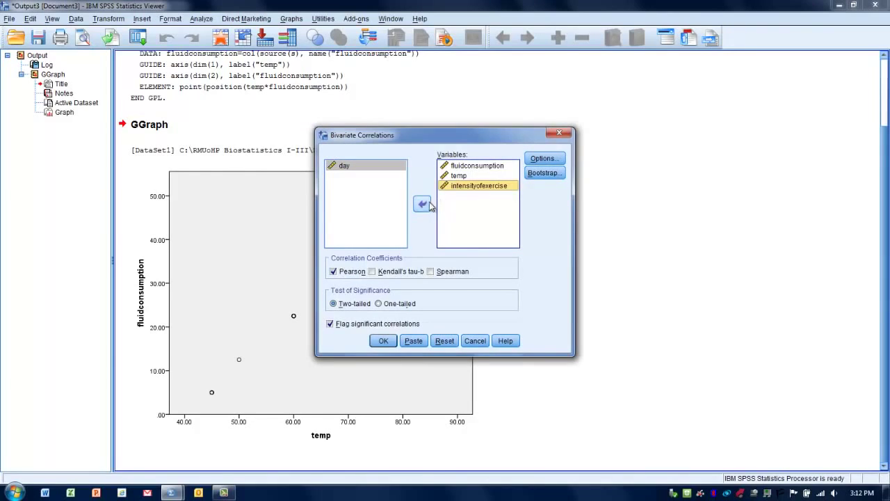
click(422, 203)
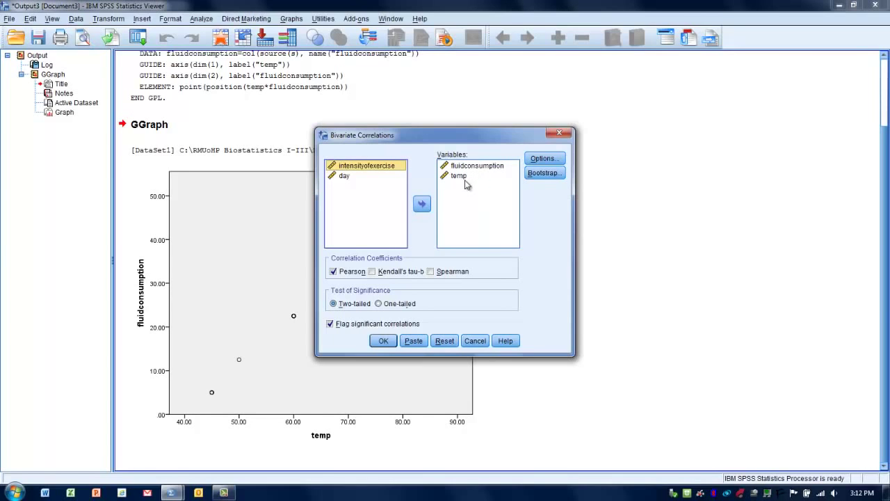
Step: Include means and standard deviations in the bivariate correlation's statistics and run the analysis
click(547, 159)
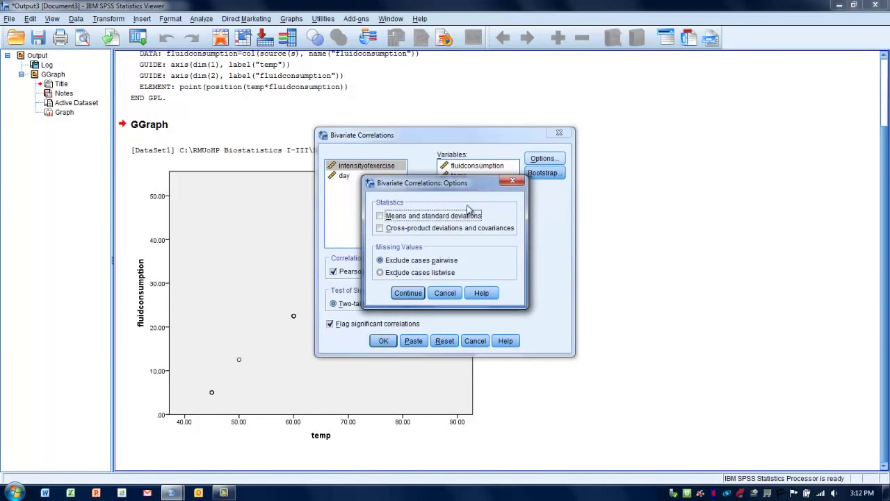
click(381, 216)
click(409, 293)
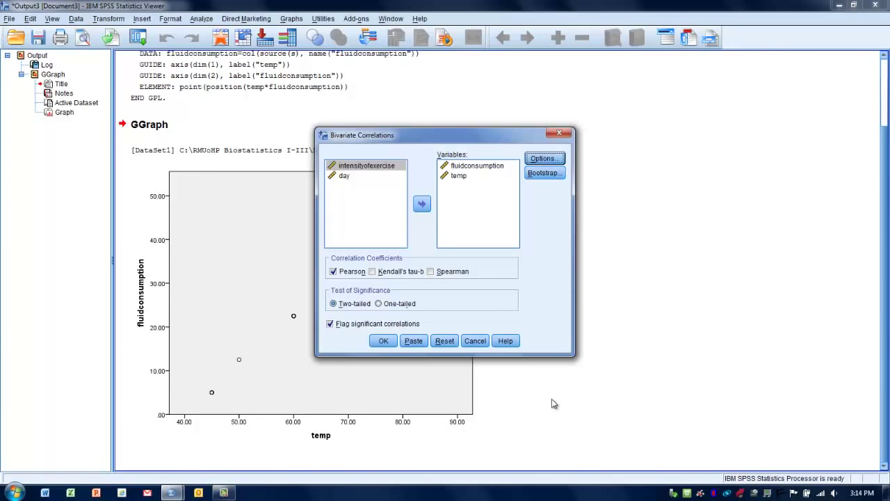
click(382, 340)
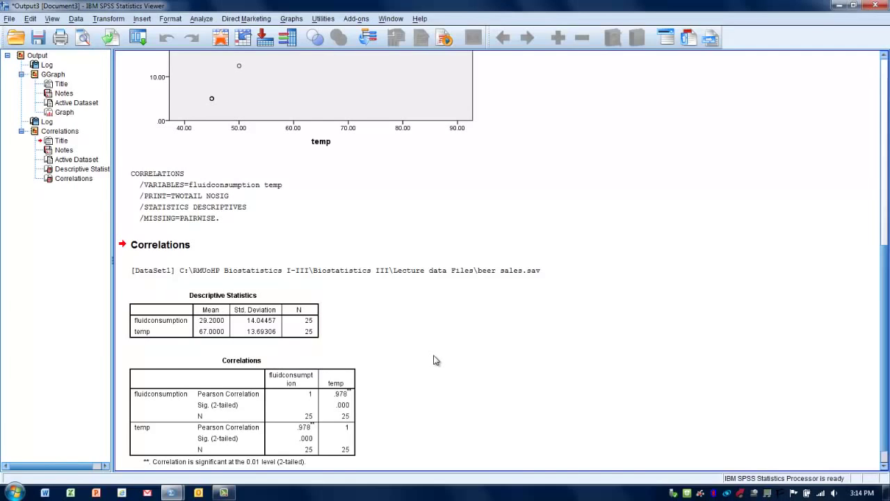
Step: Examine the Descriptive Statistics and Correlations tables for fluidconsumption and temp, including the Pearson coefficient and its significance
click(883, 466)
click(884, 467)
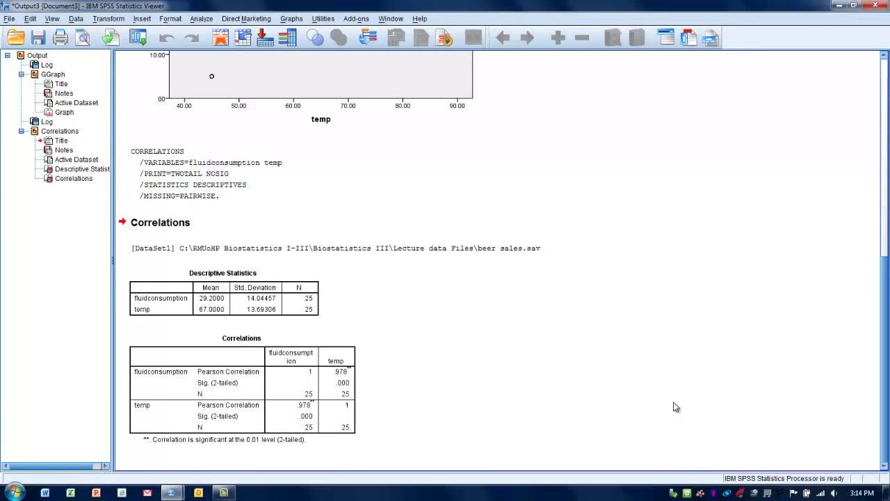
click(260, 433)
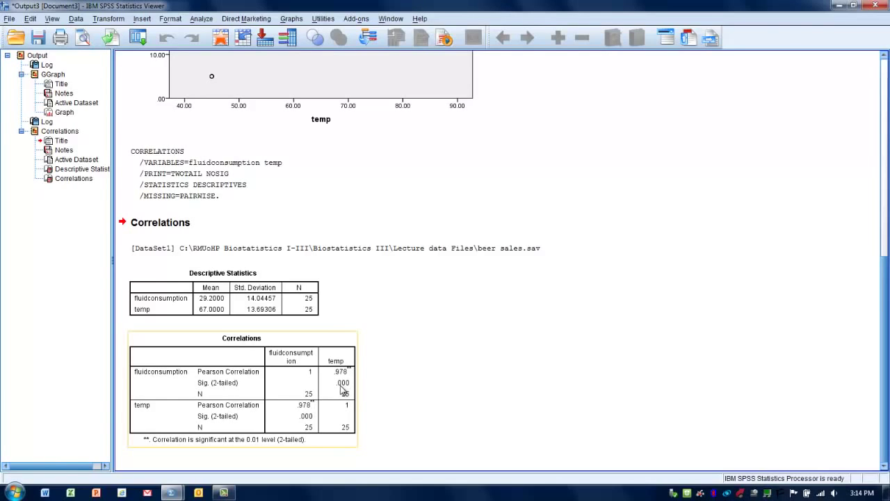
click(370, 390)
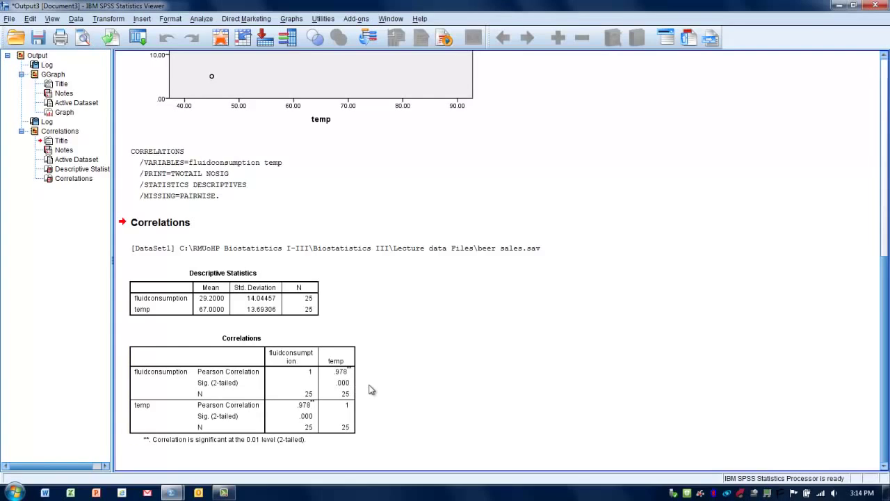
click(338, 362)
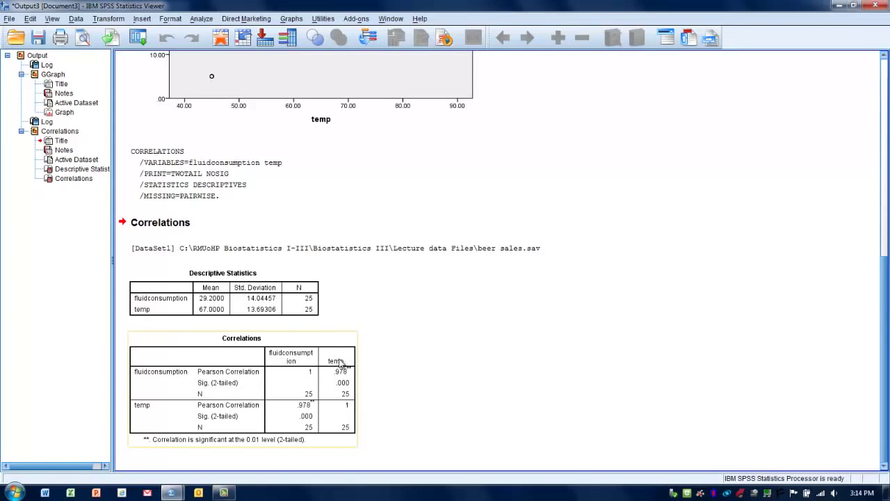
click(407, 384)
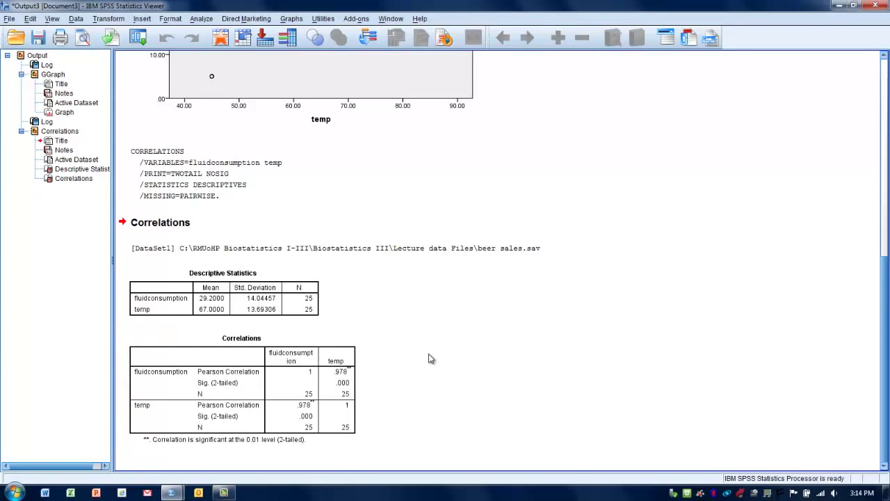